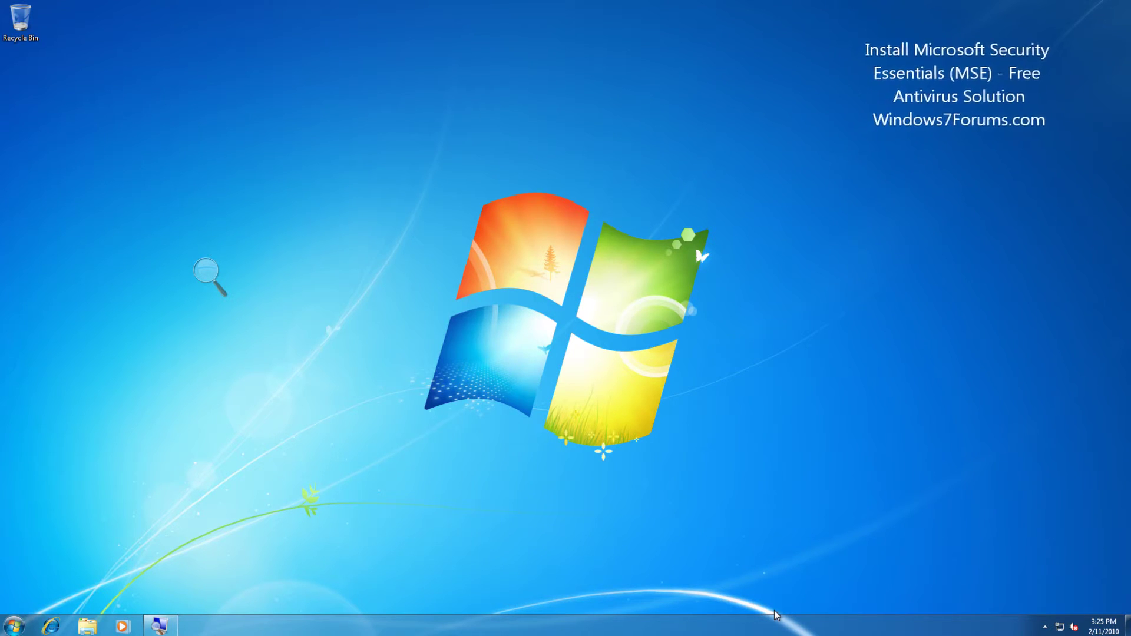
# - Check the tray network status and launch Internet Explorer to the MSN homepage
pyautogui.click(1060, 628)
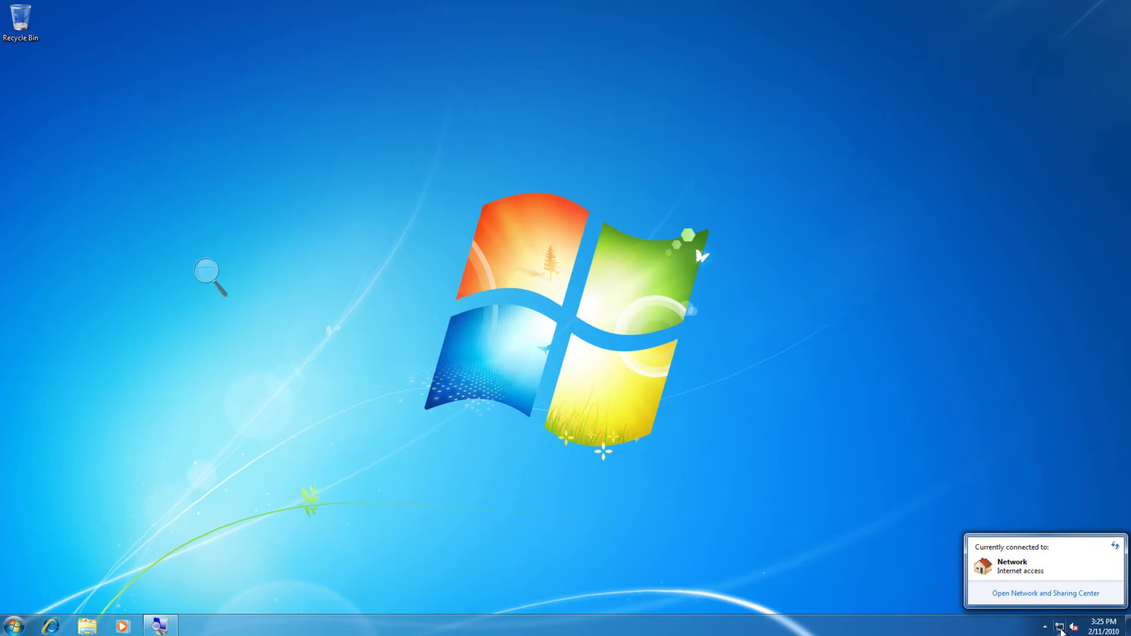
pyautogui.click(1045, 627)
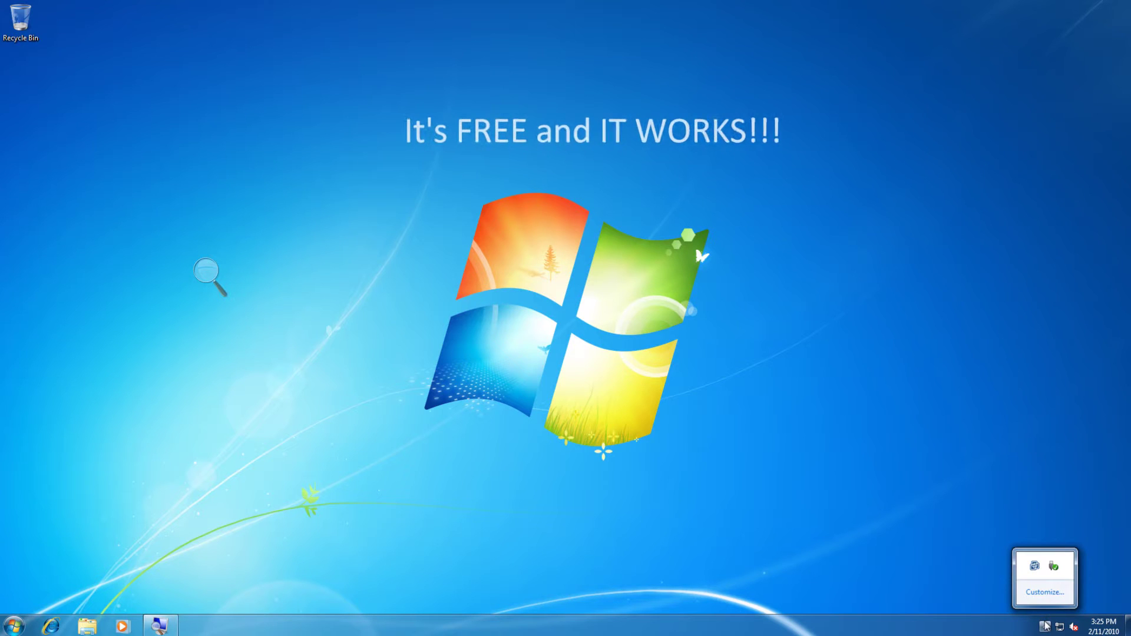
pyautogui.click(1046, 627)
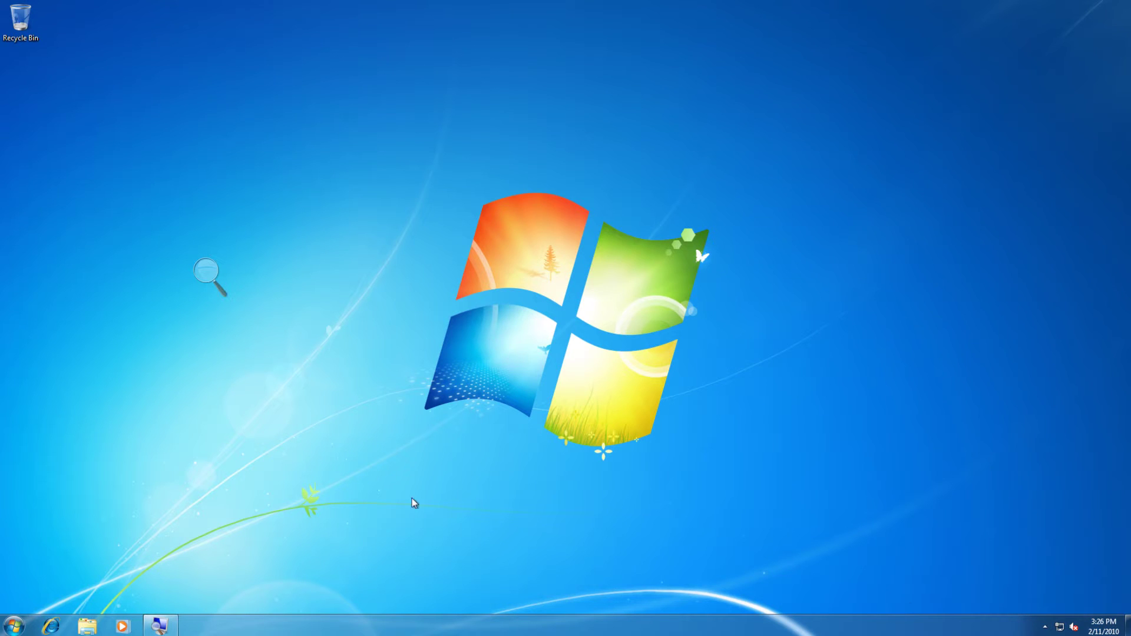
pyautogui.click(50, 626)
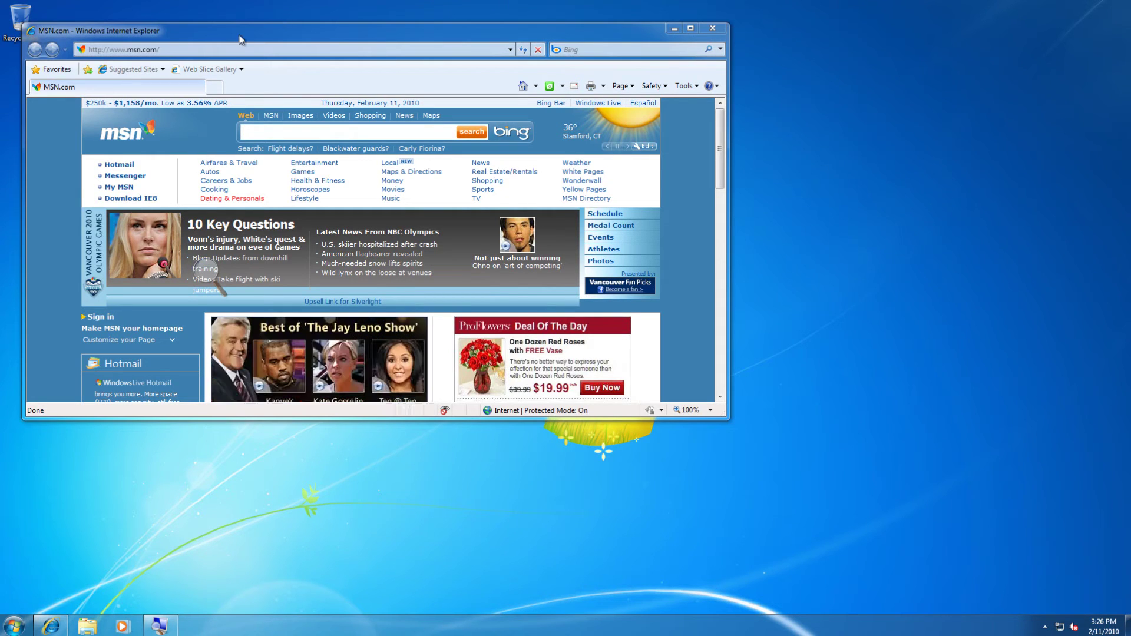
# - Search Bing from the MSN search box for the 'microsoft security essentials' suggestion
pyautogui.click(263, 136)
pyautogui.write('microsoft ')
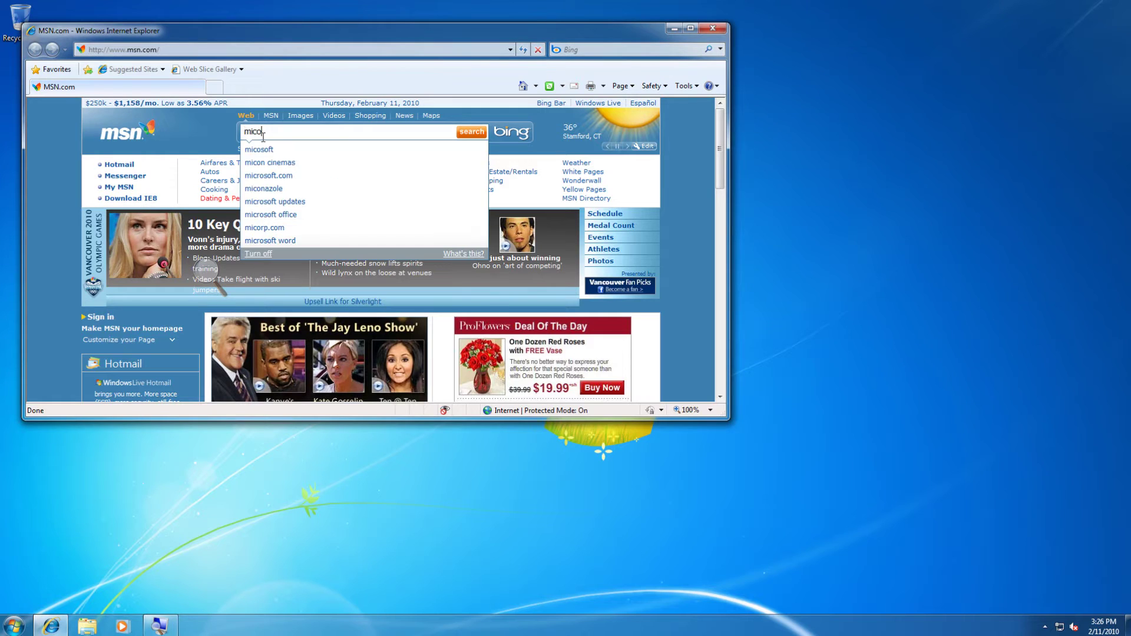
pyautogui.write('security')
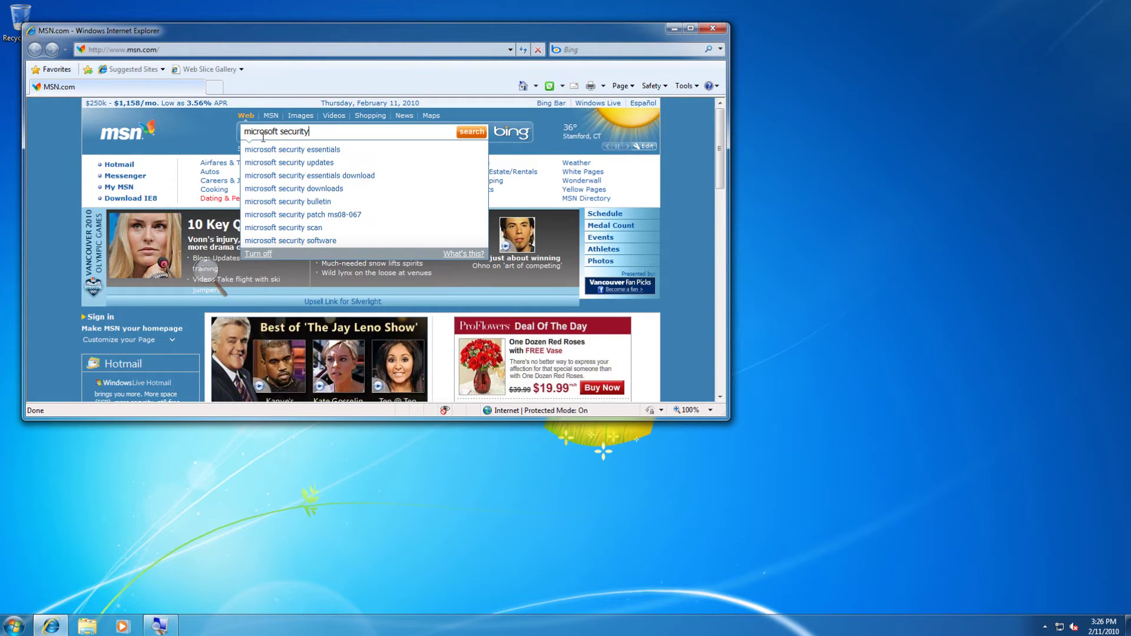
pyautogui.press('Down')
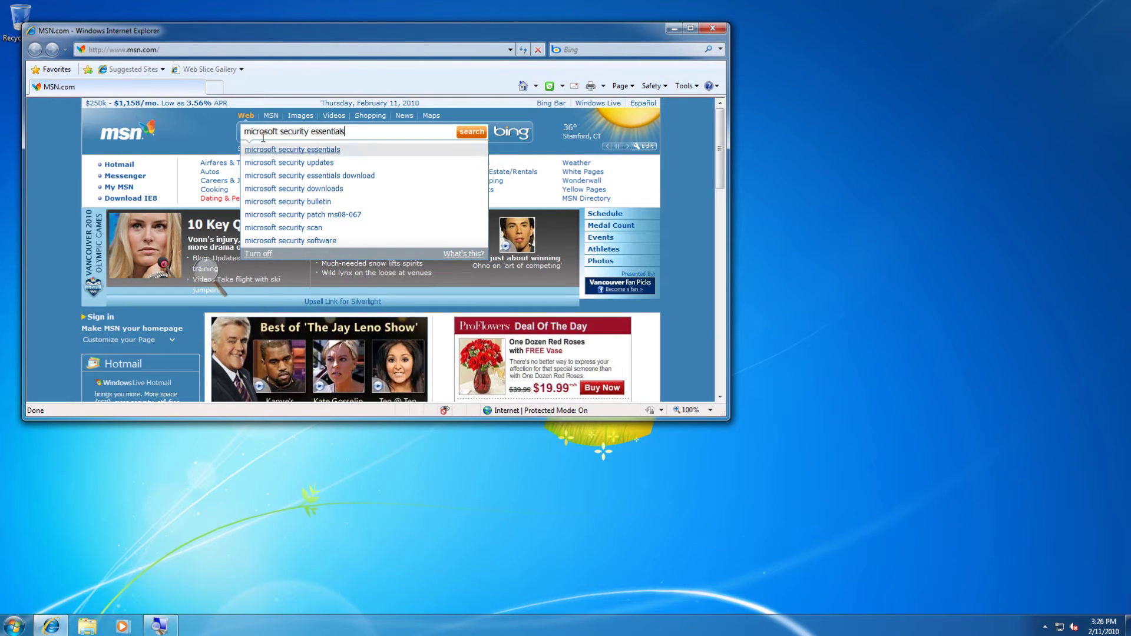
pyautogui.press('Return')
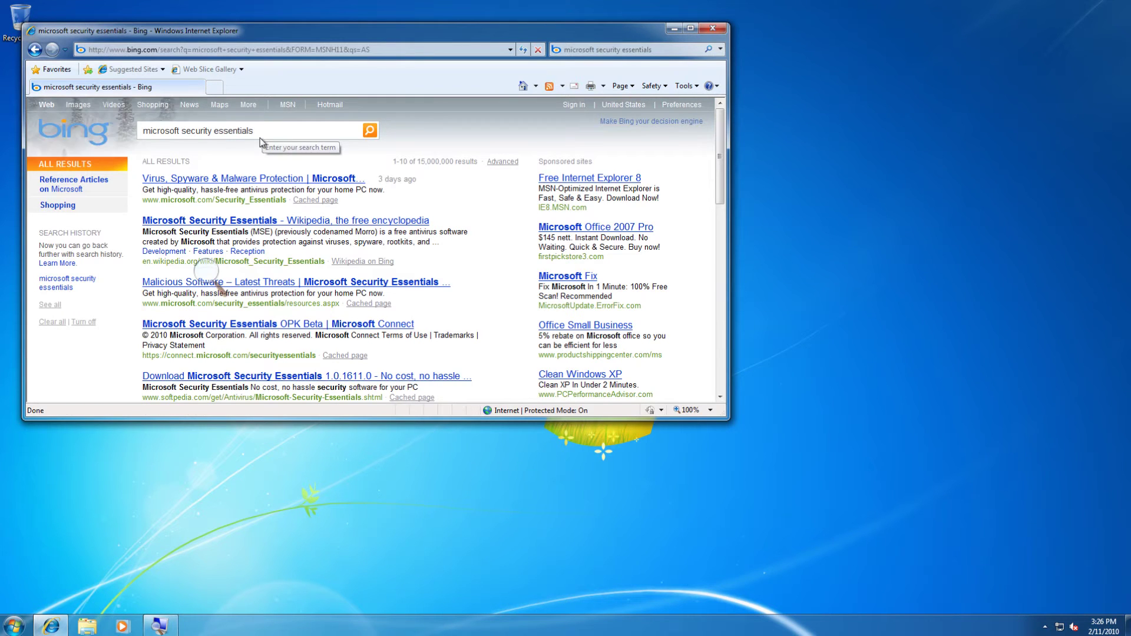
# - Open the official Security Essentials page, centre the browser and magnify the screen to 200%
pyautogui.click(250, 178)
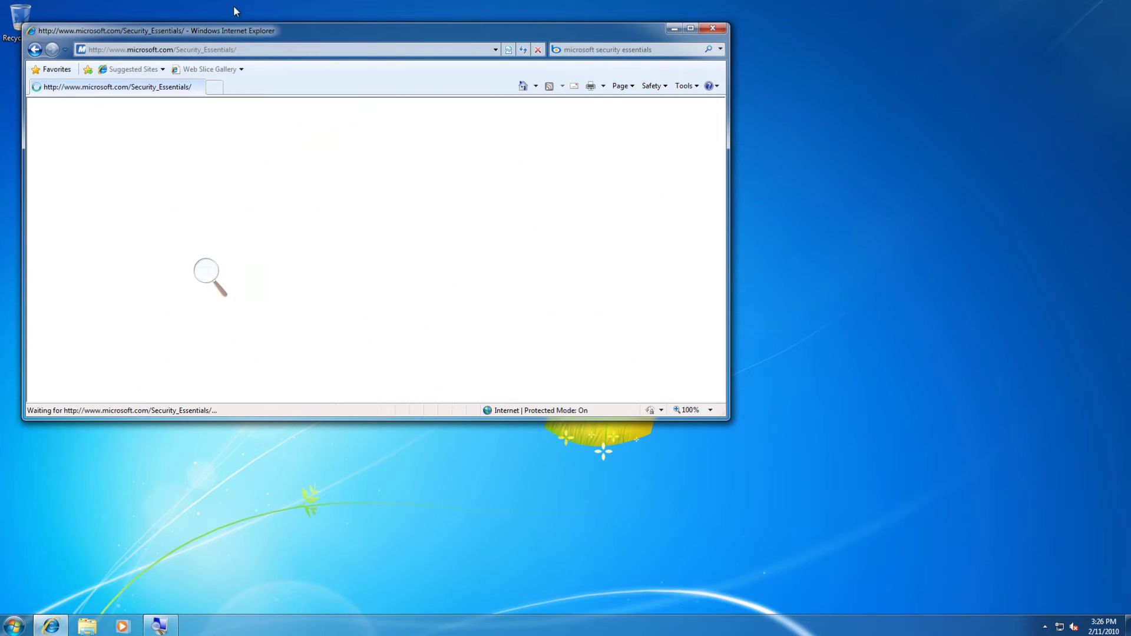
pyautogui.moveTo(234, 34); pyautogui.dragTo(381, 110)
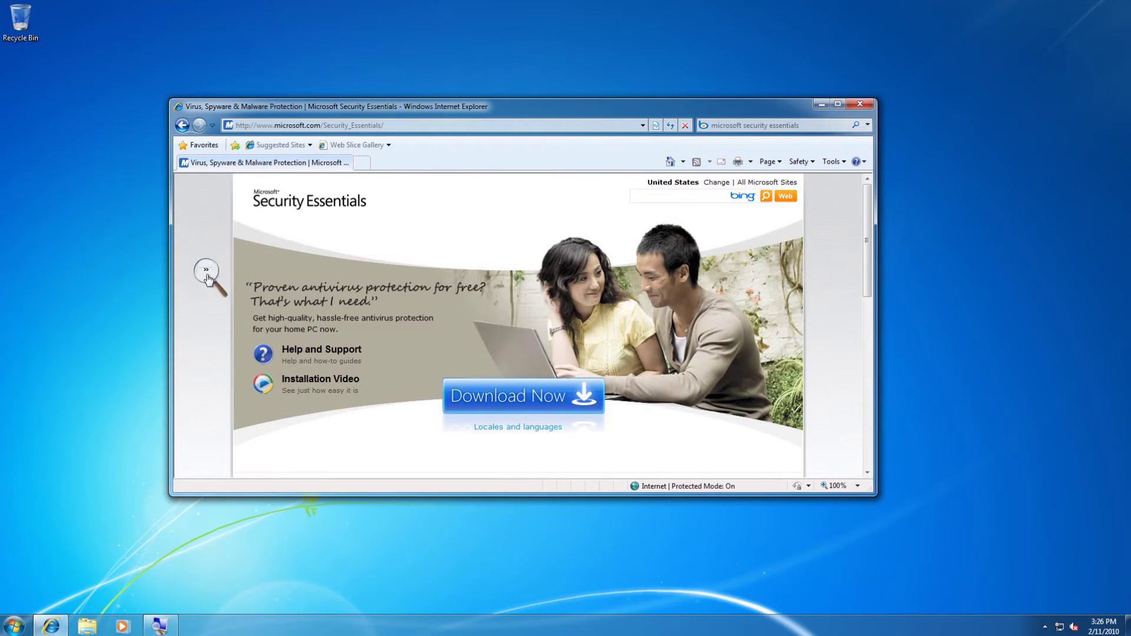
pyautogui.click(205, 286)
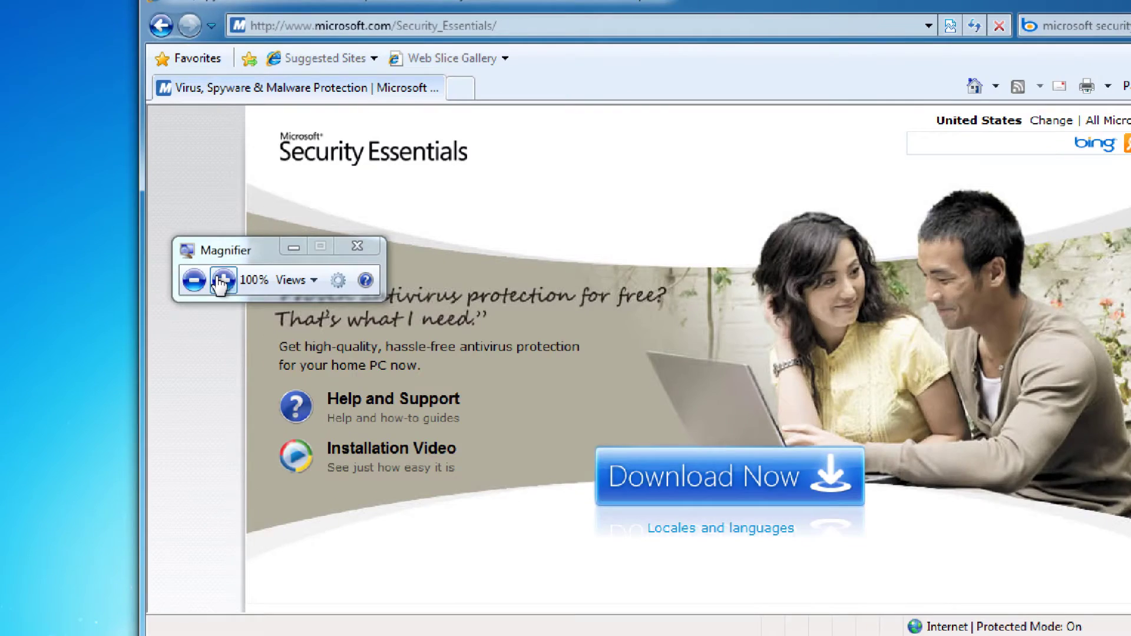
pyautogui.click(223, 280)
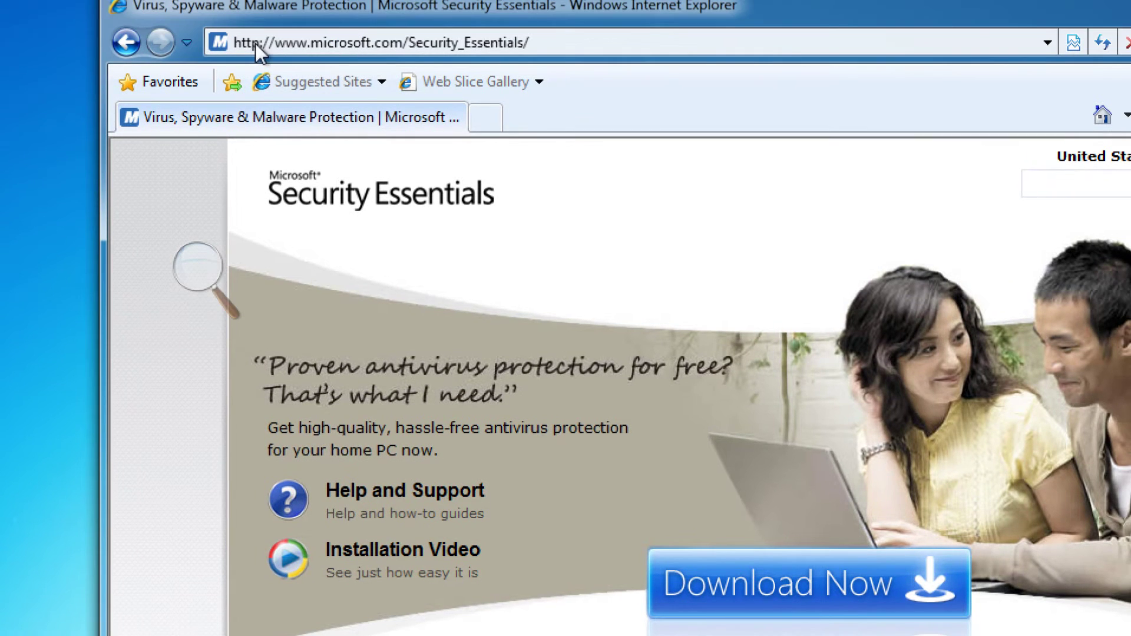
# - Highlight the Security_Essentials web address, then scroll down and start the Download Now
pyautogui.click(250, 41)
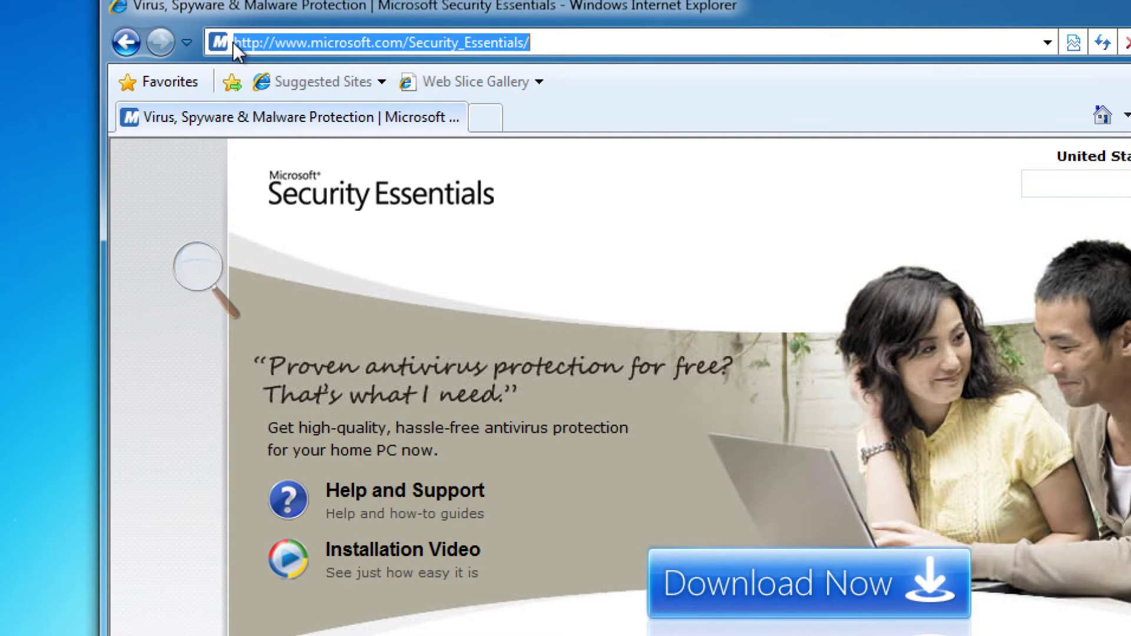
pyautogui.moveTo(235, 44); pyautogui.dragTo(535, 44)
pyautogui.click(479, 341)
pyautogui.scroll(-5, 479, 336)
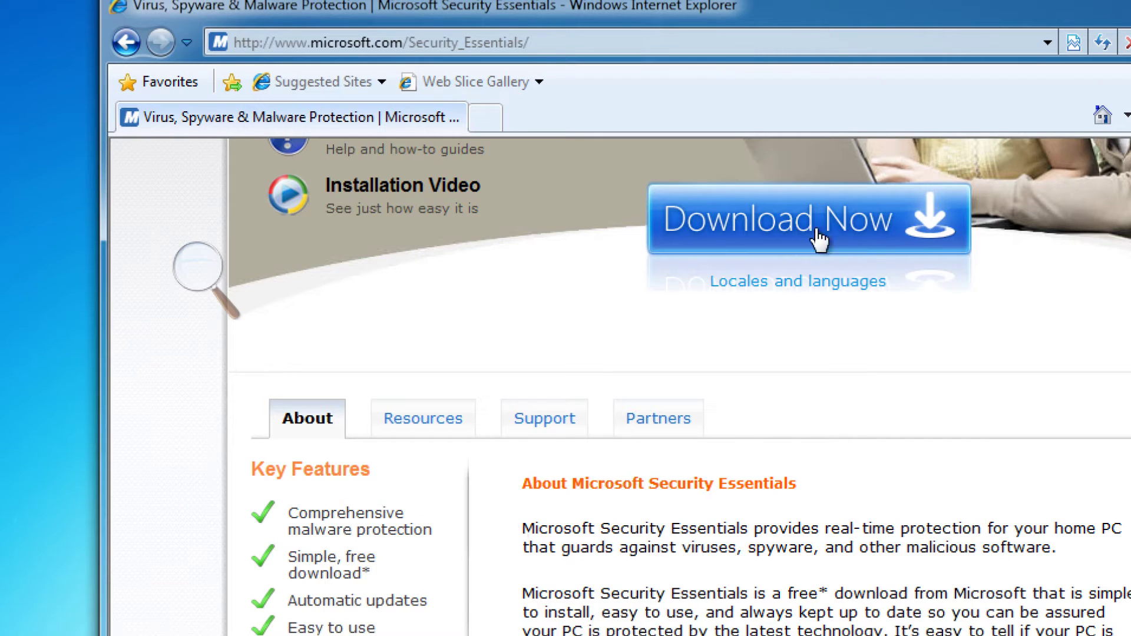
pyautogui.click(884, 253)
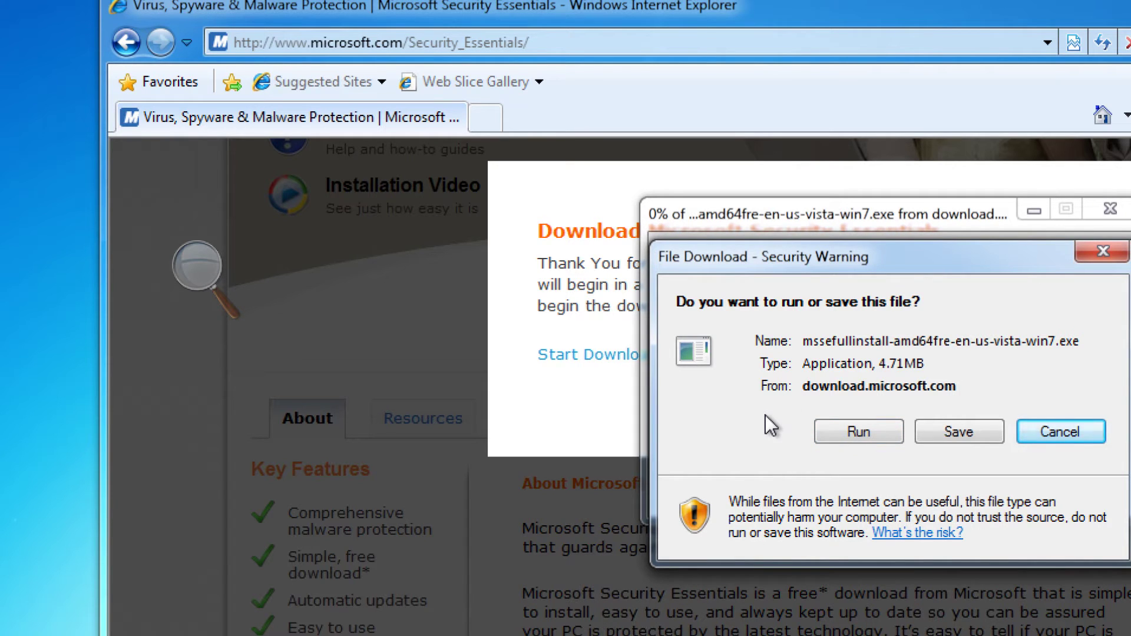
# - Run mssefullinstall-amd64fre-en-us-vista-win7.exe, approve User Account Control, and bring up the Magnifier controls
pyautogui.click(894, 436)
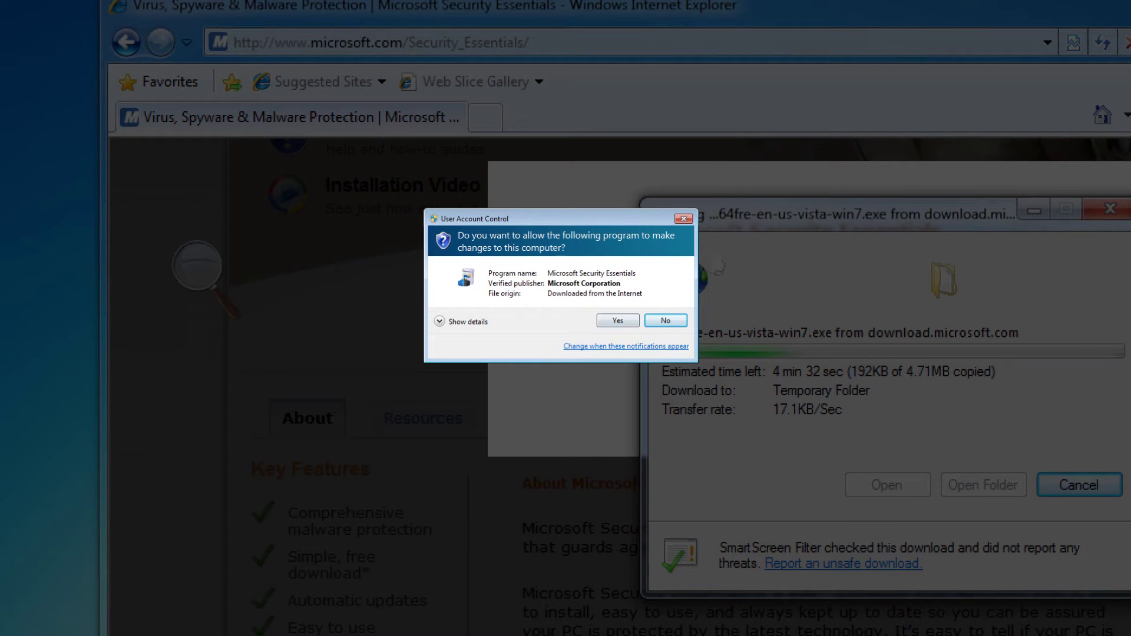
pyautogui.click(618, 321)
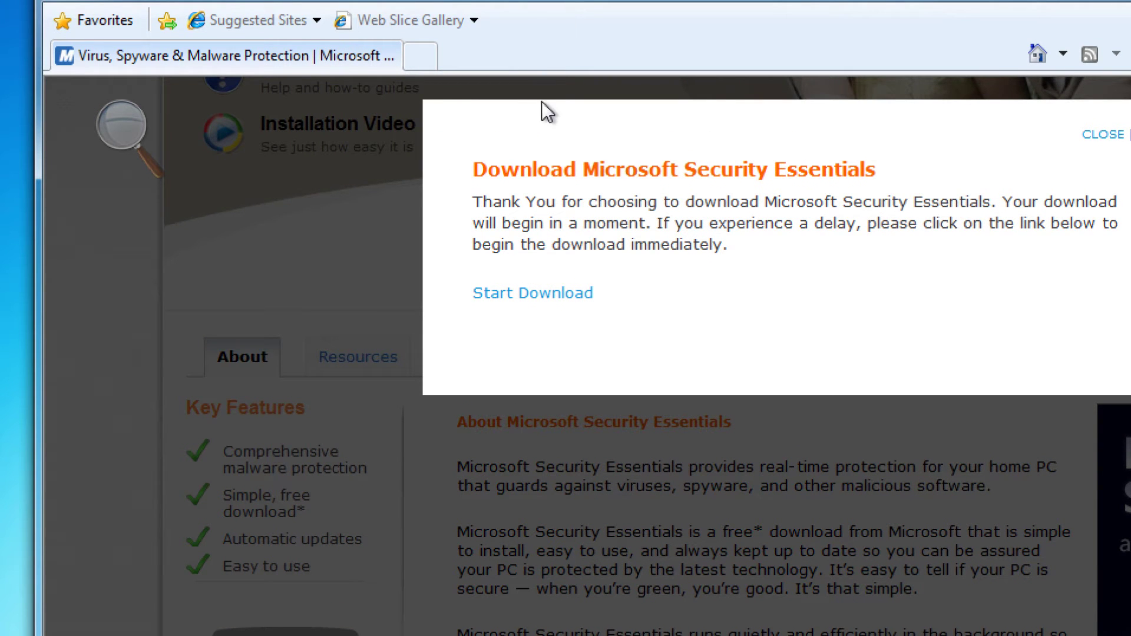
pyautogui.scroll(-3, 617, 242)
pyautogui.scroll(5, 617, 242)
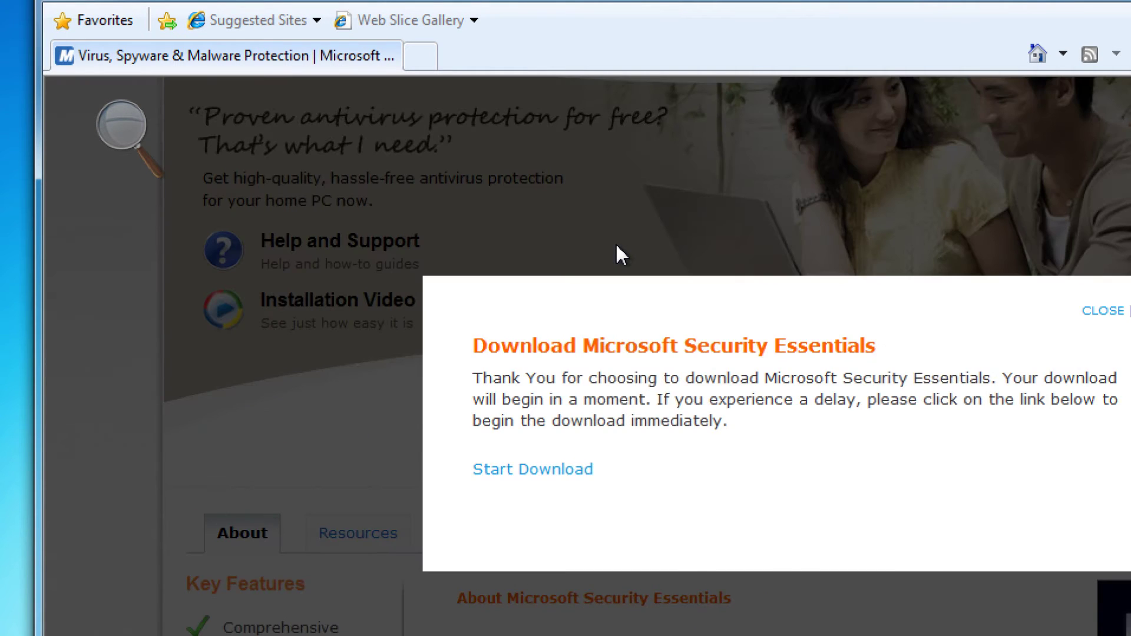
pyautogui.scroll(3, 617, 246)
pyautogui.scroll(-4, 617, 247)
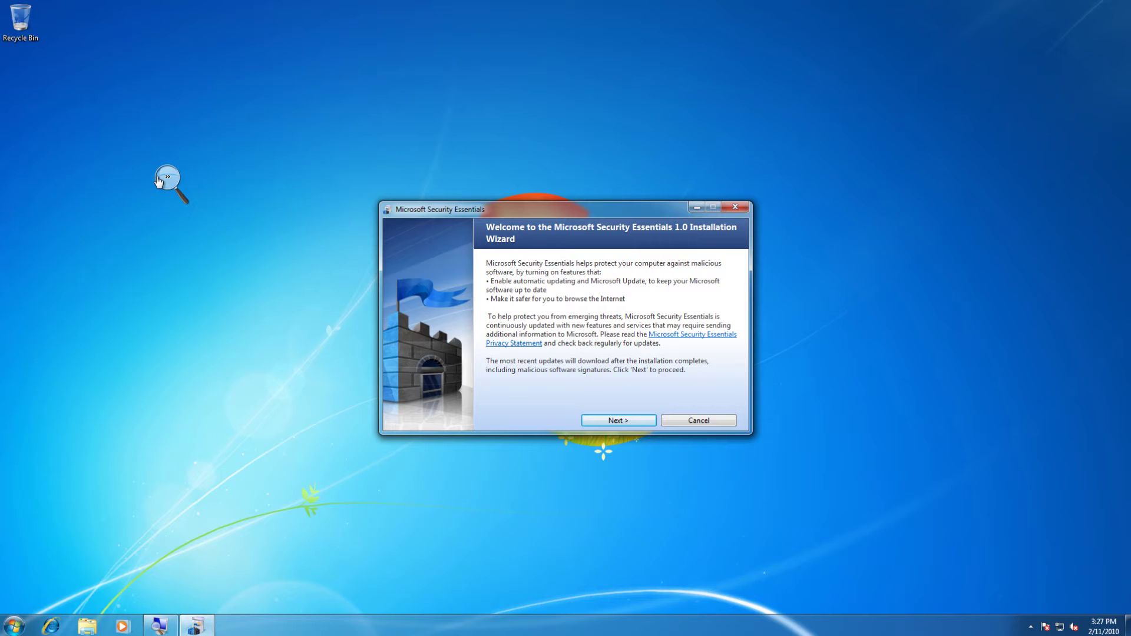
pyautogui.click(159, 182)
# - Magnify to 200%, move past the welcome screen, and accept the license terms
pyautogui.click(182, 185)
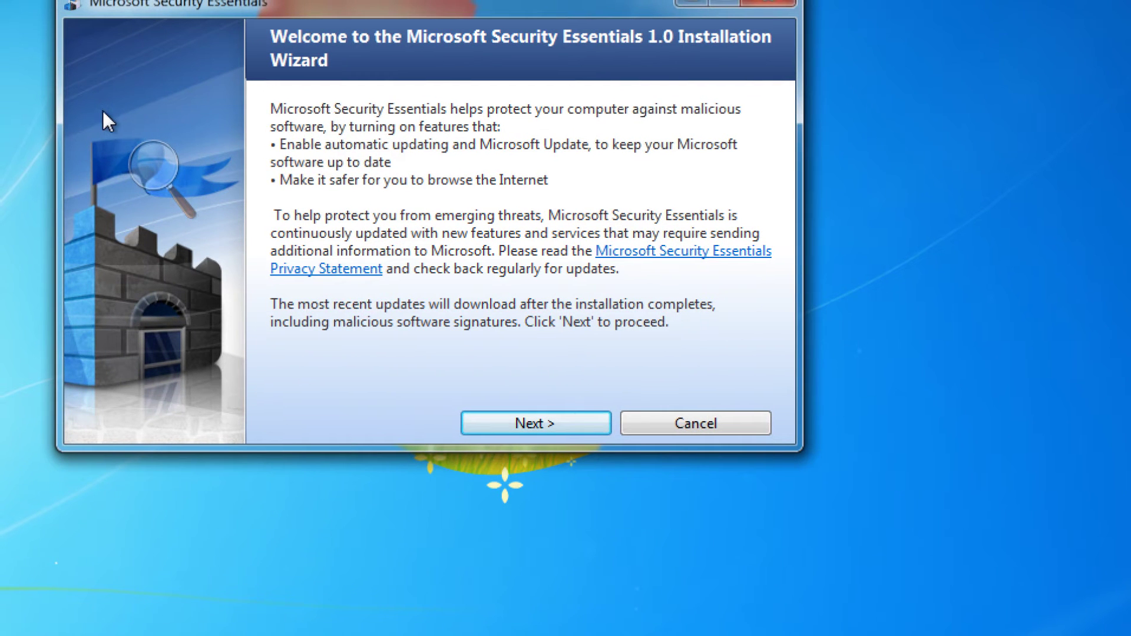
pyautogui.click(568, 426)
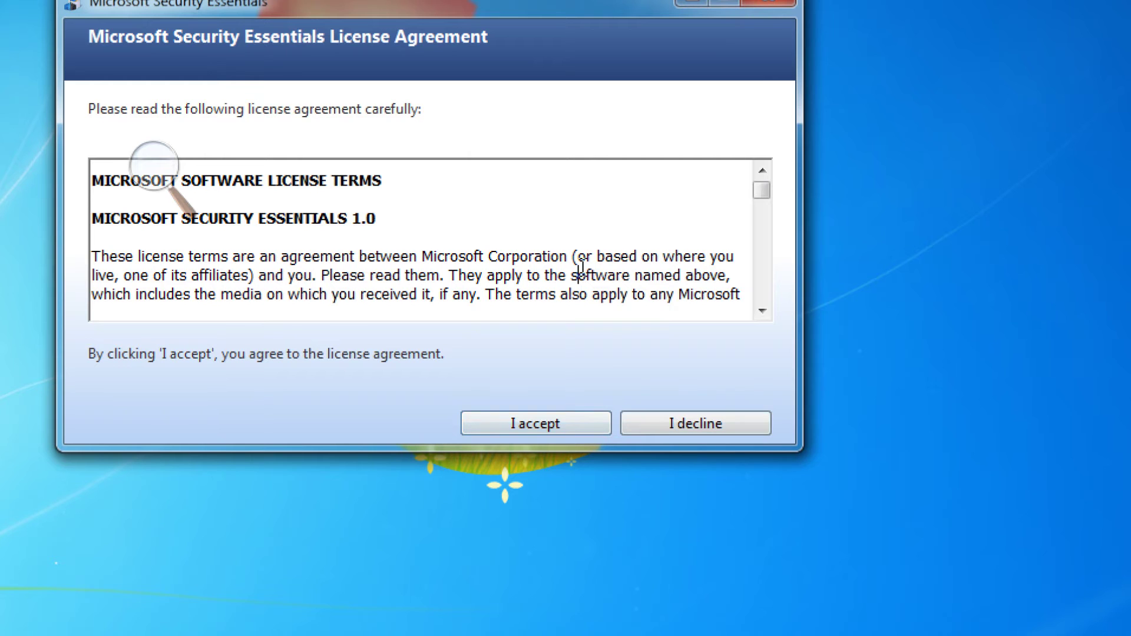
pyautogui.scroll(-15, 580, 270)
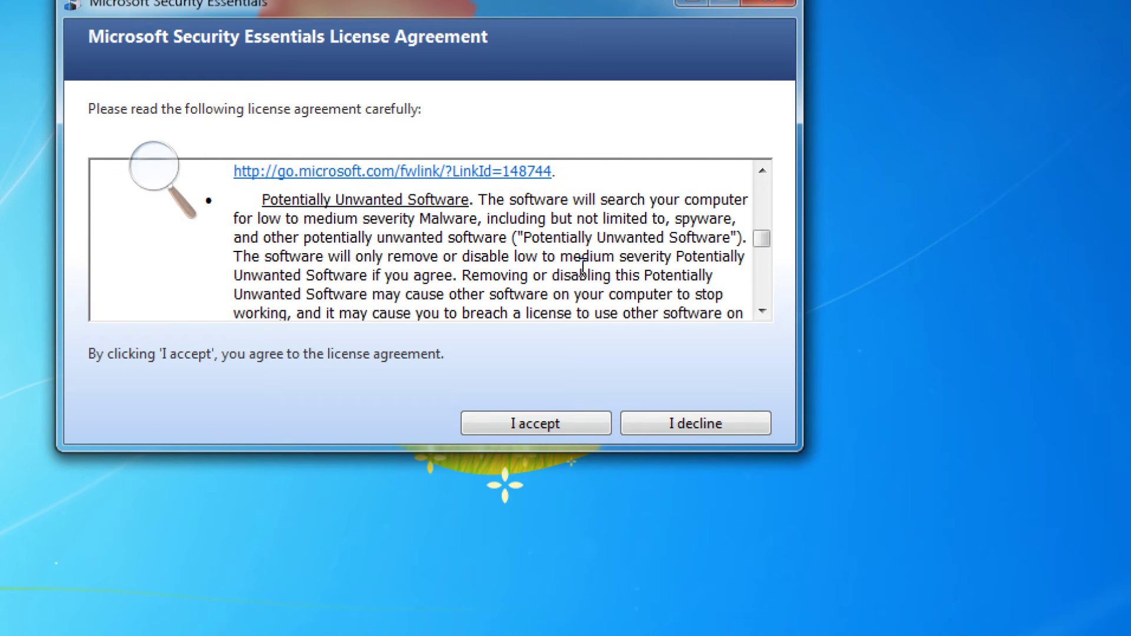
pyautogui.scroll(-12, 582, 267)
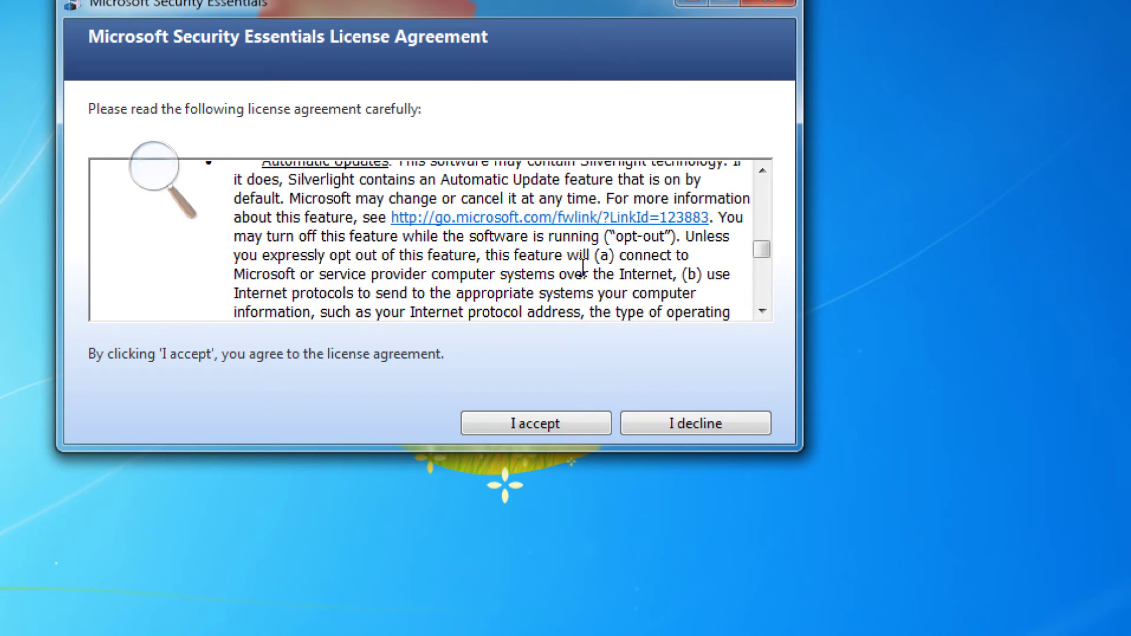
pyautogui.click(556, 429)
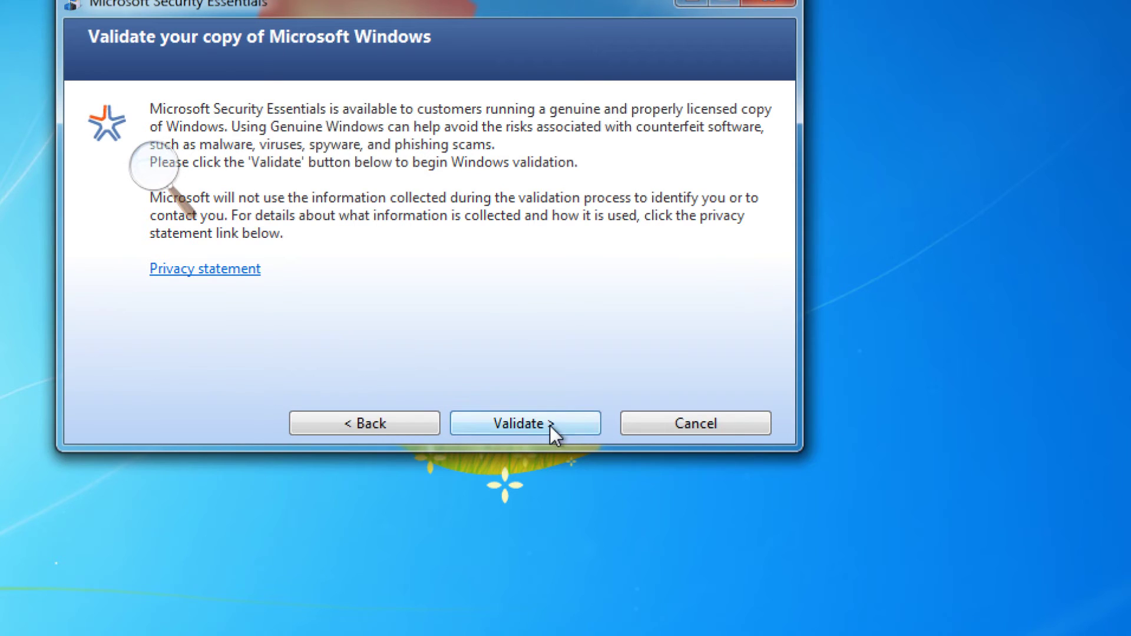
# - Validate Windows, install Security Essentials, and finish the wizard to launch the program
pyautogui.click(548, 424)
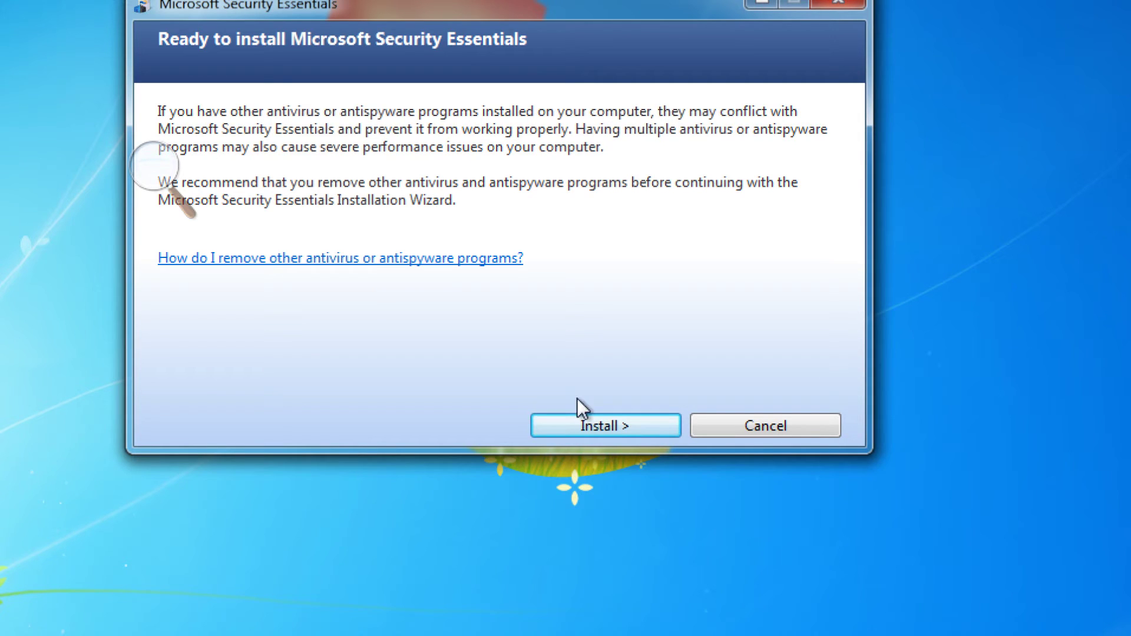
pyautogui.click(594, 425)
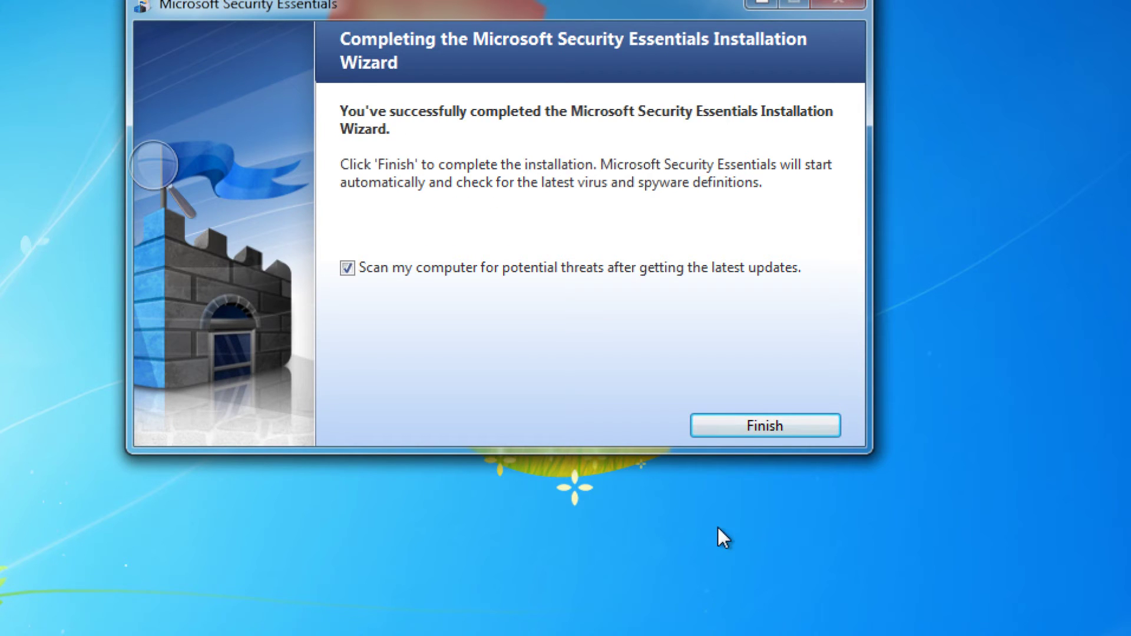
pyautogui.click(765, 429)
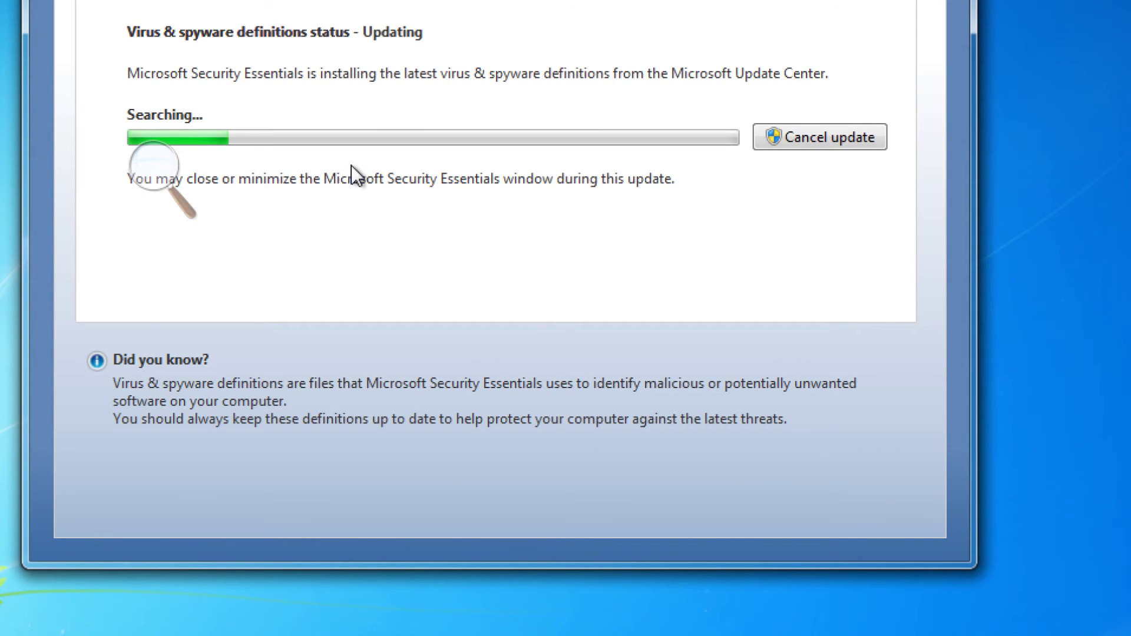
# - Drop magnification to 100%, reposition the Magnifier and program windows, then restore 200% zoom
pyautogui.click(170, 178)
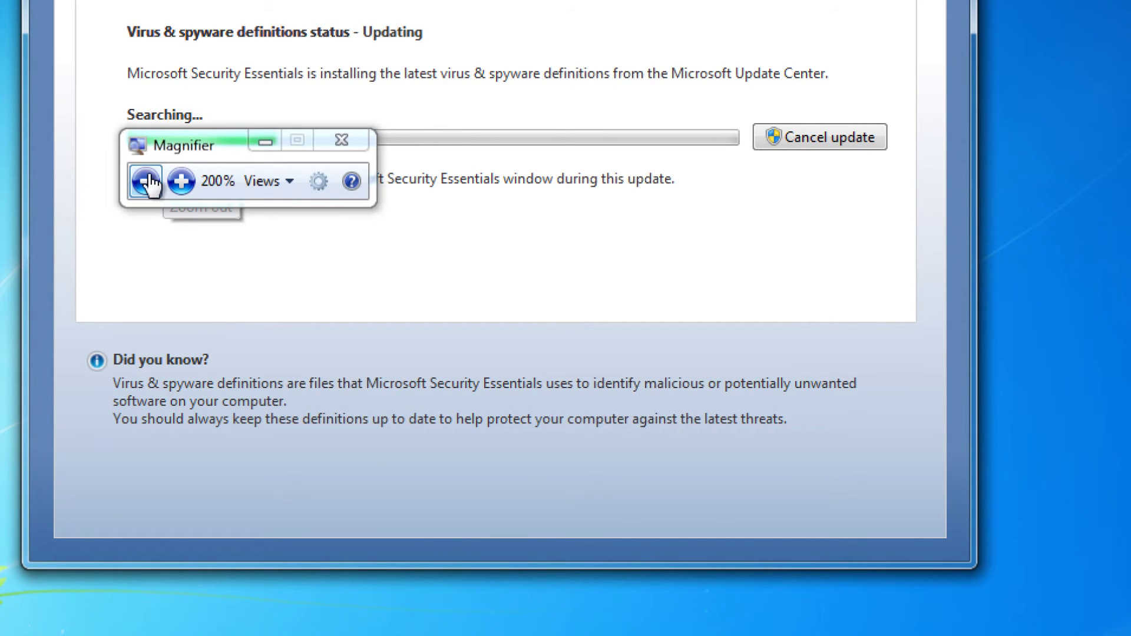
pyautogui.click(143, 178)
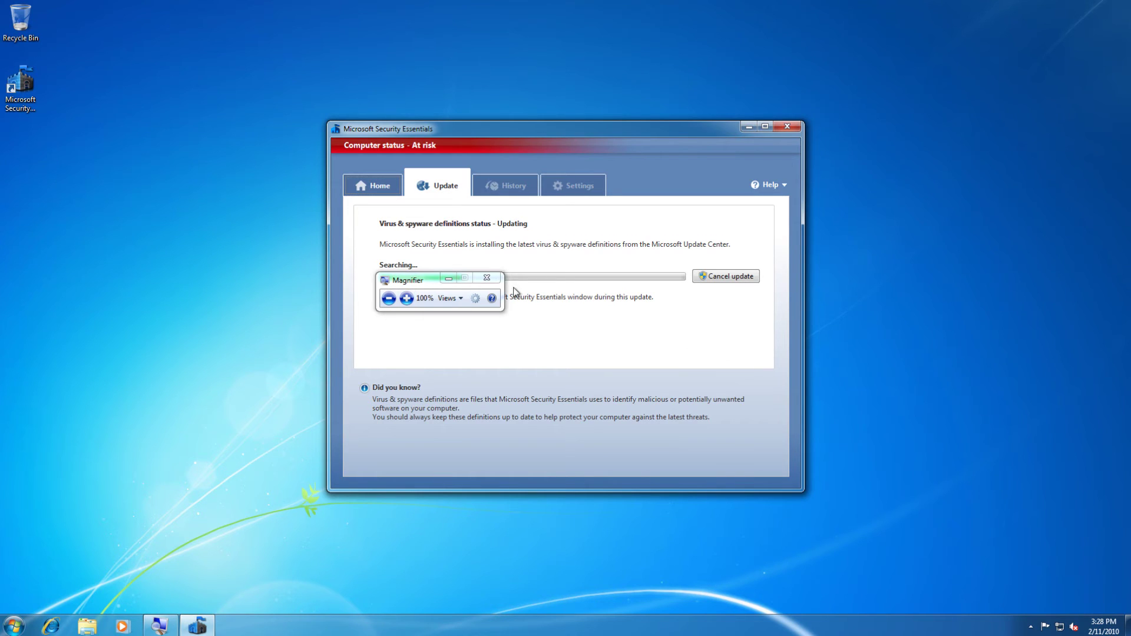
pyautogui.moveTo(430, 283); pyautogui.dragTo(176, 48)
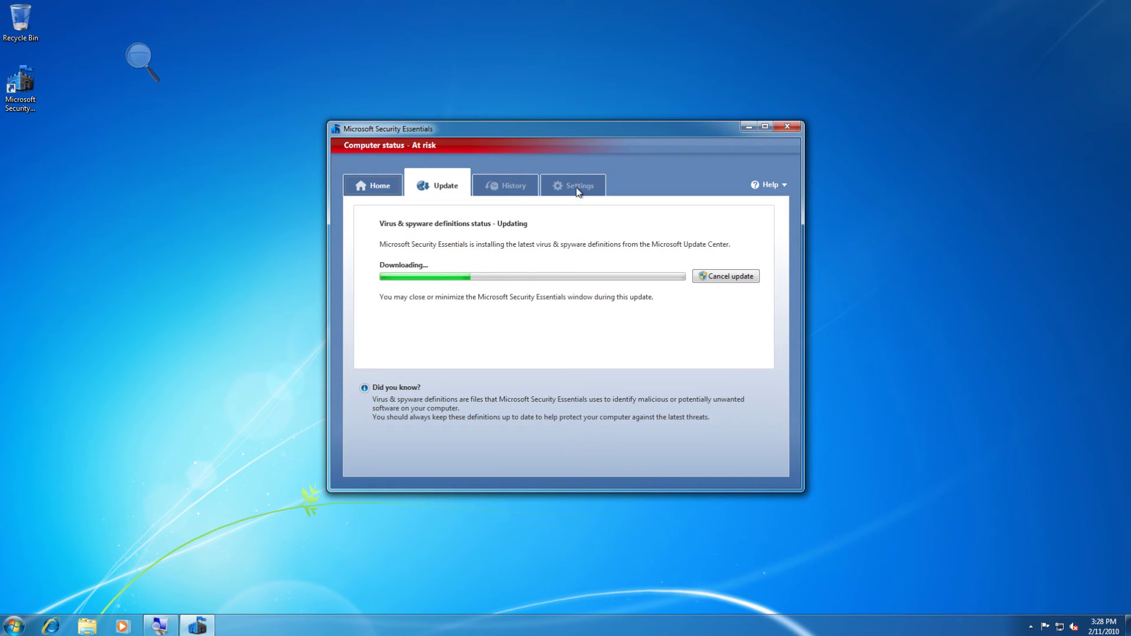
pyautogui.moveTo(577, 131); pyautogui.dragTo(516, 119)
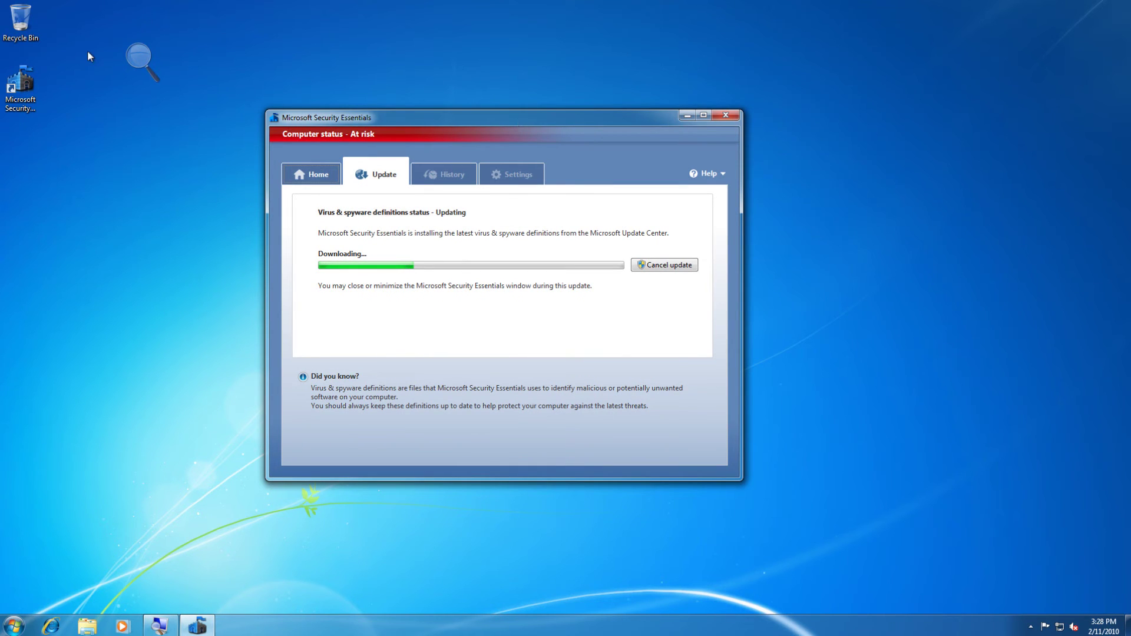
pyautogui.click(135, 60)
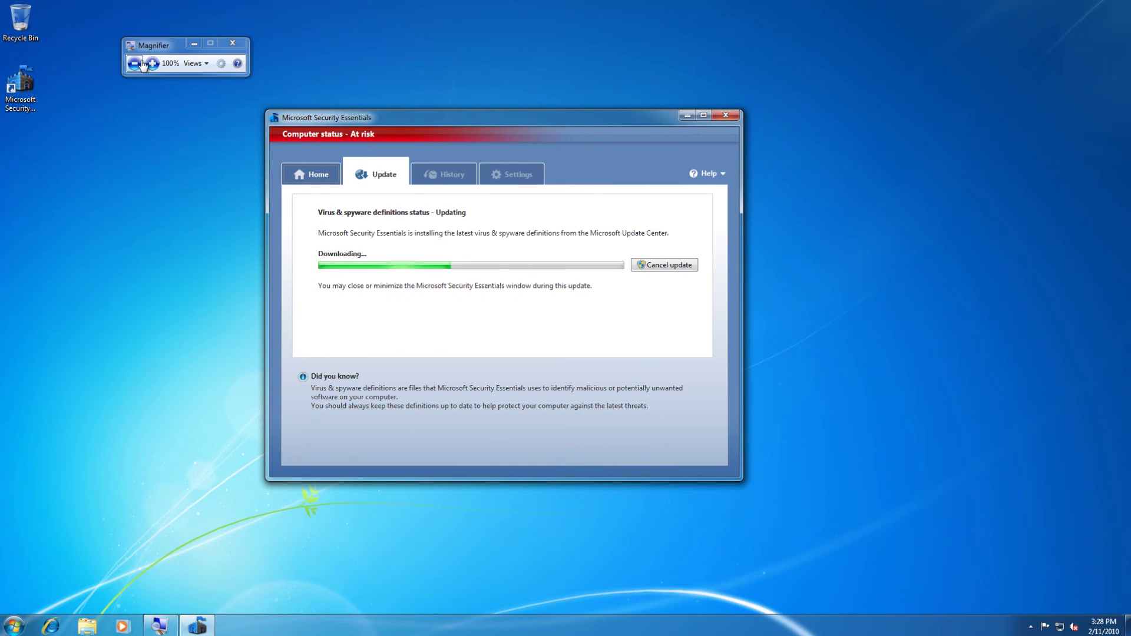
pyautogui.click(193, 64)
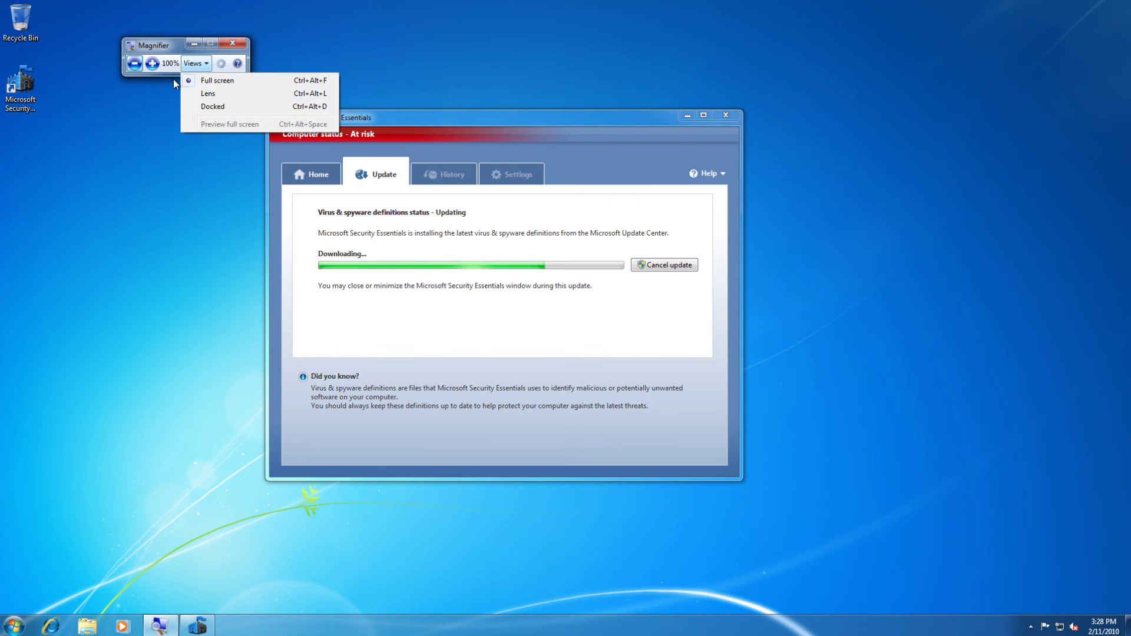
pyautogui.click(152, 63)
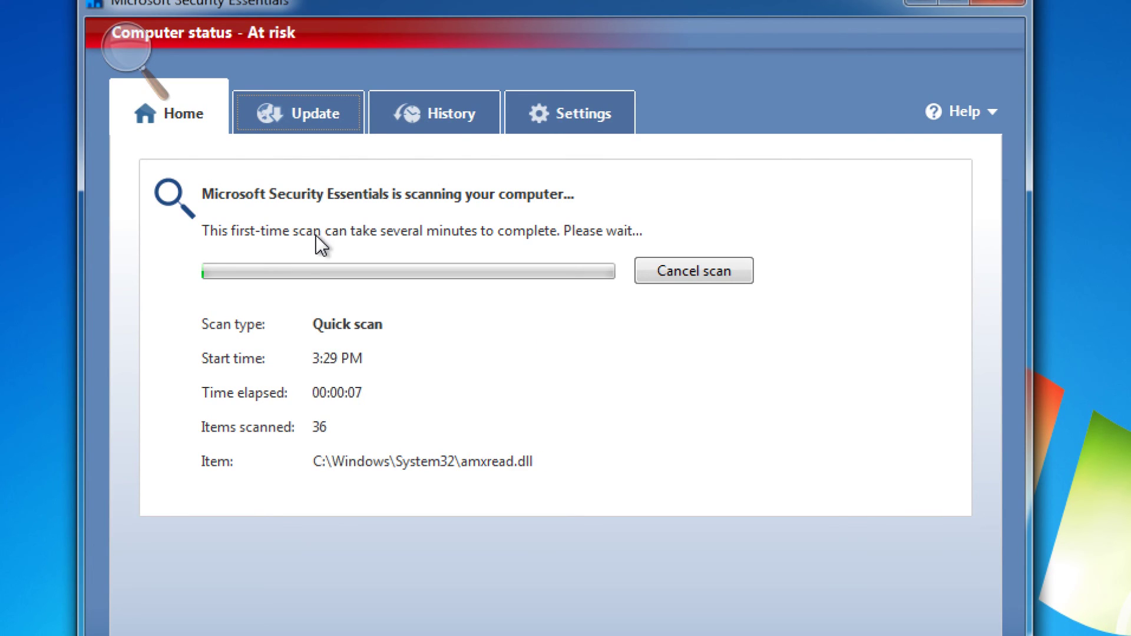
# - Open Settings and review the Default actions, checking severe alert choices without changing them
pyautogui.click(589, 114)
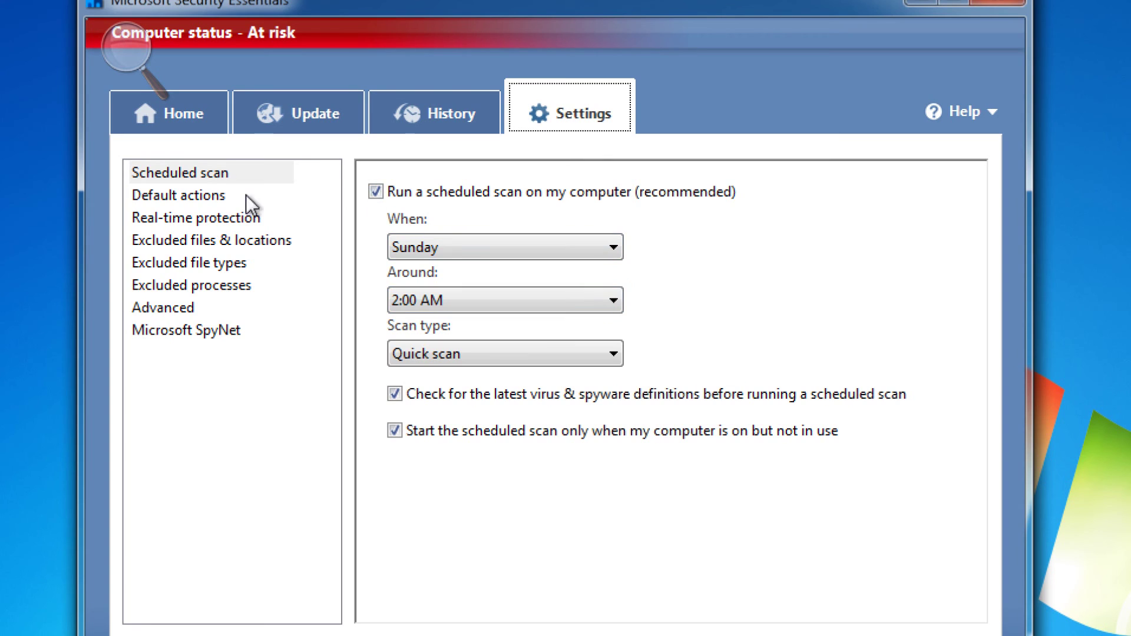
pyautogui.click(222, 197)
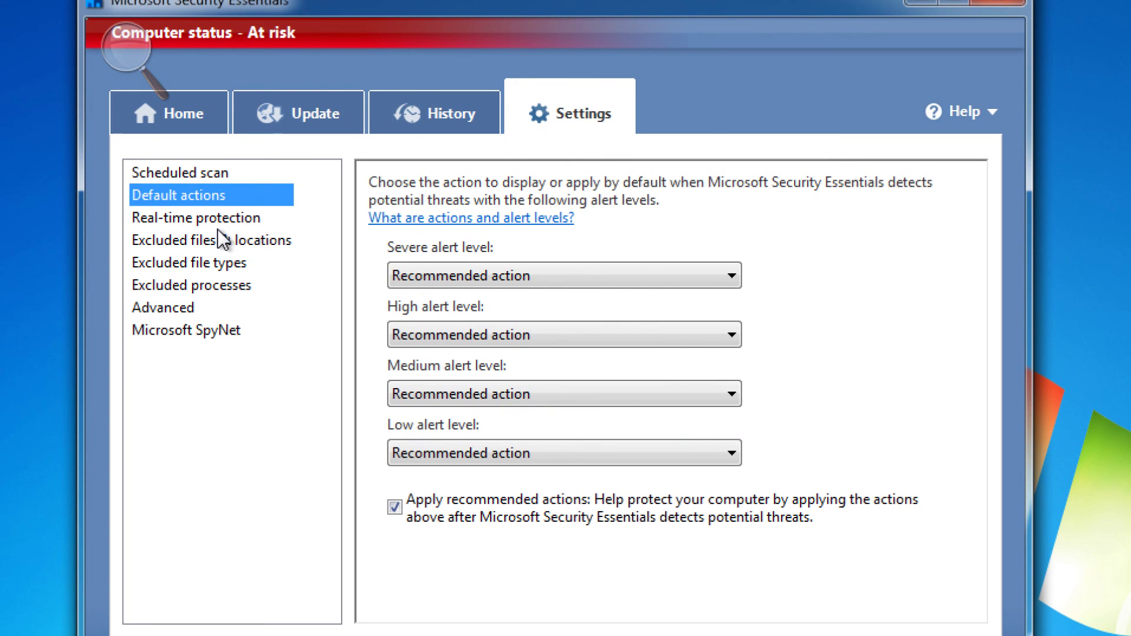
pyautogui.click(576, 278)
pyautogui.click(578, 277)
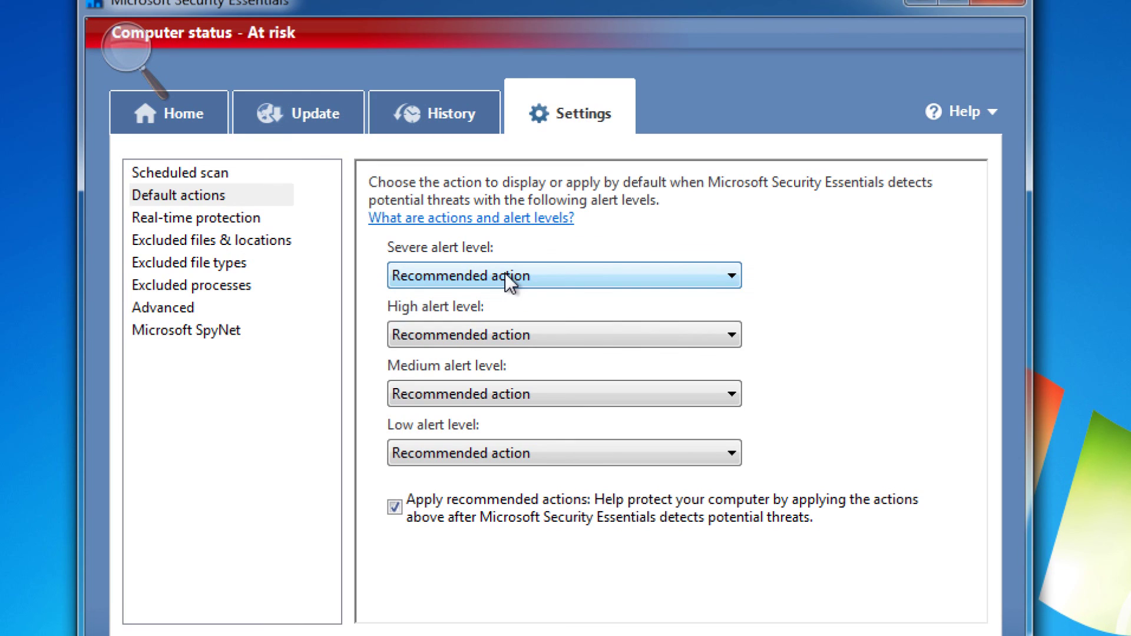
# - Browse Real-time protection, Excluded file types, Excluded processes, Advanced and Microsoft SpyNet pages
pyautogui.click(178, 219)
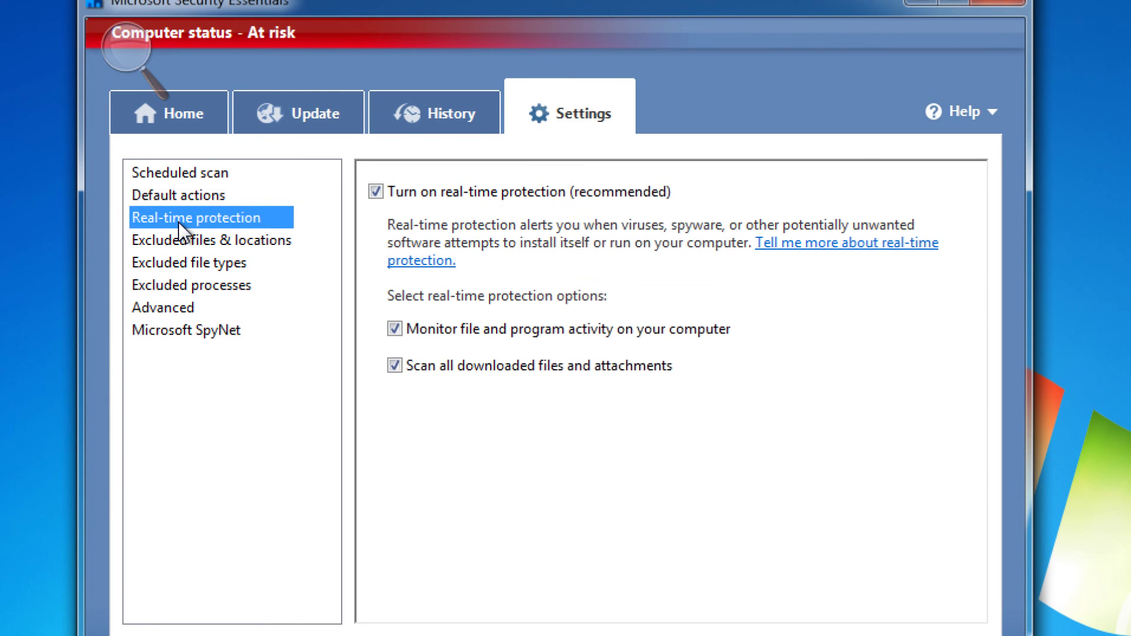
pyautogui.click(179, 259)
pyautogui.click(179, 288)
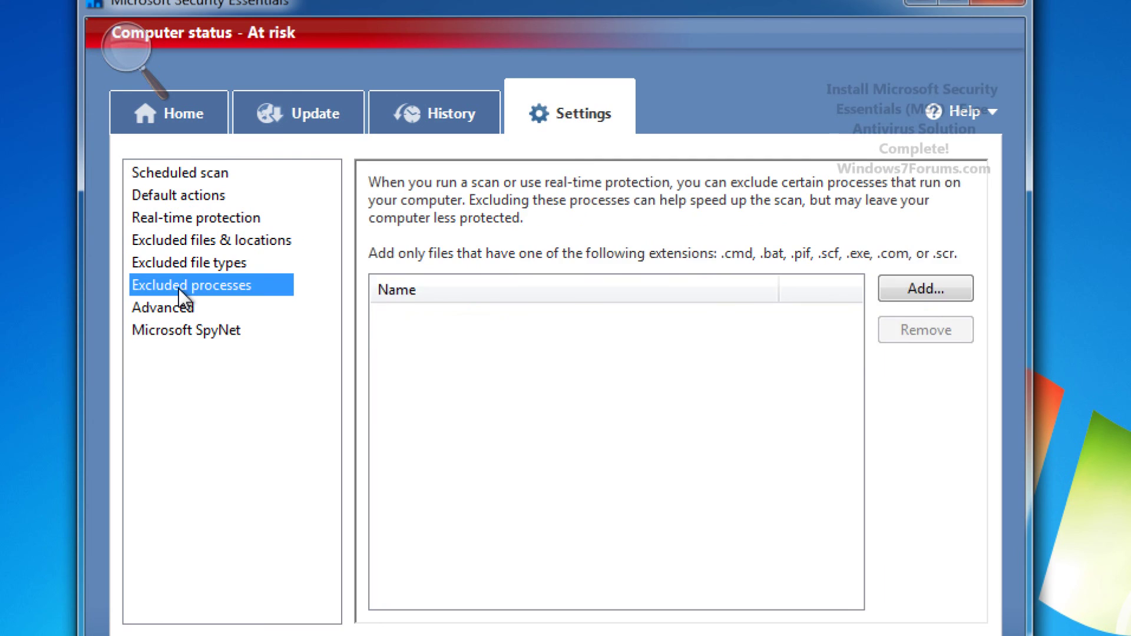
pyautogui.click(178, 307)
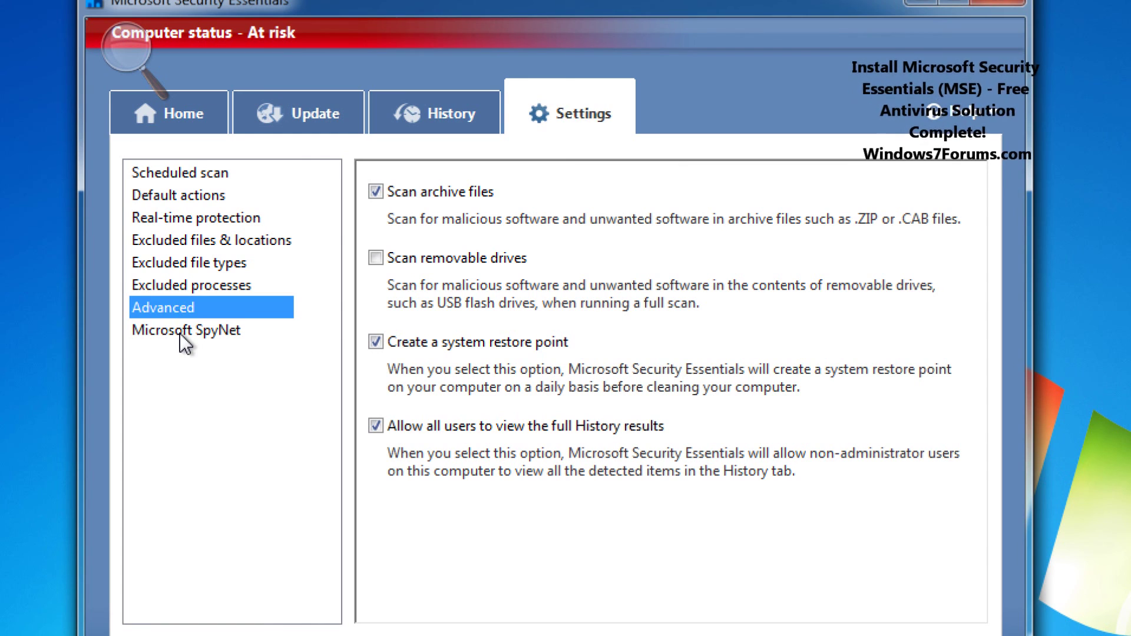
pyautogui.click(179, 334)
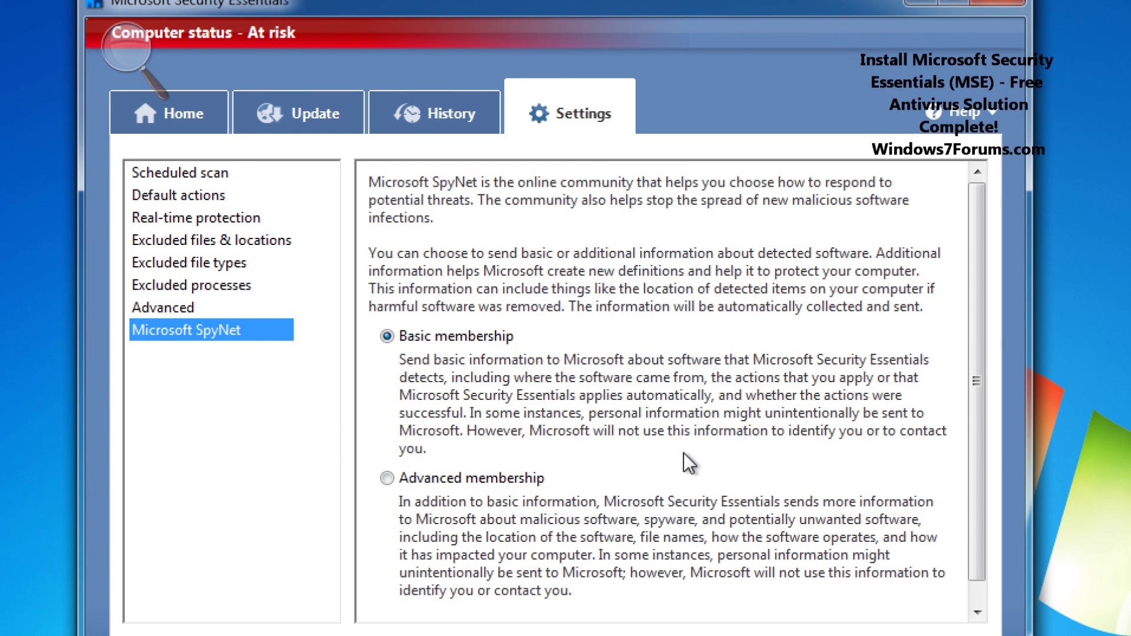